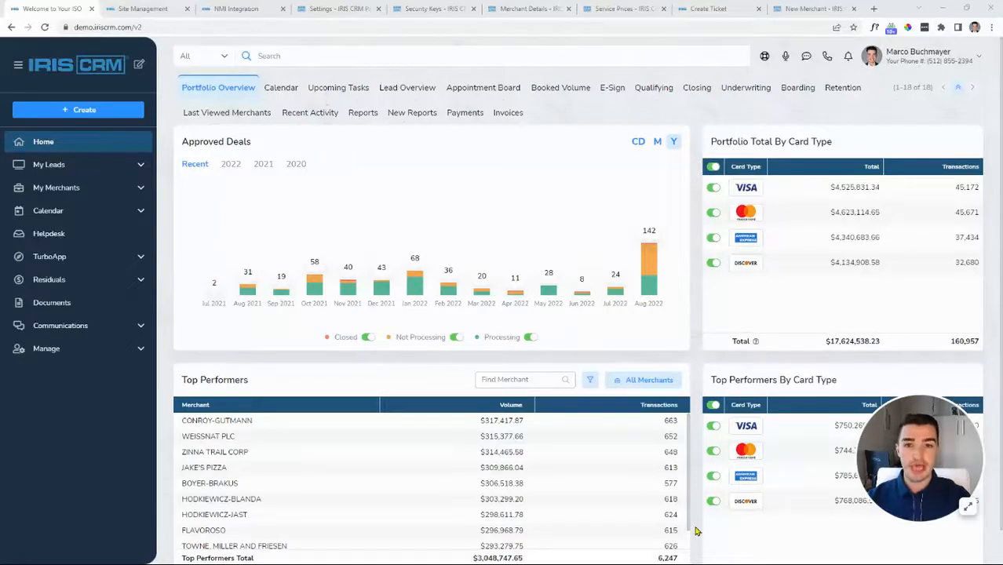
Open the NMI integration settings from the Integrations category of site management.
left_click(57, 355)
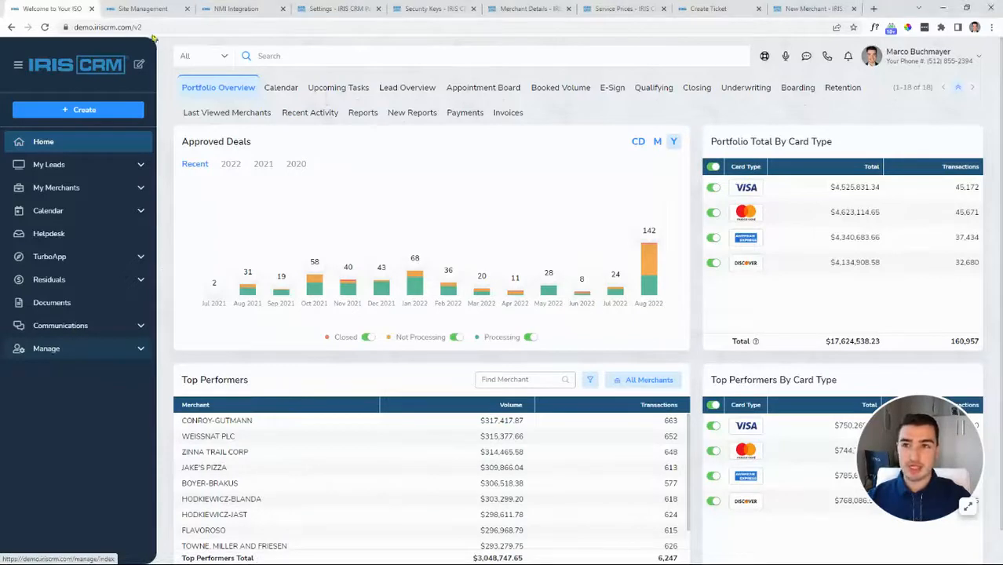
left_click(139, 8)
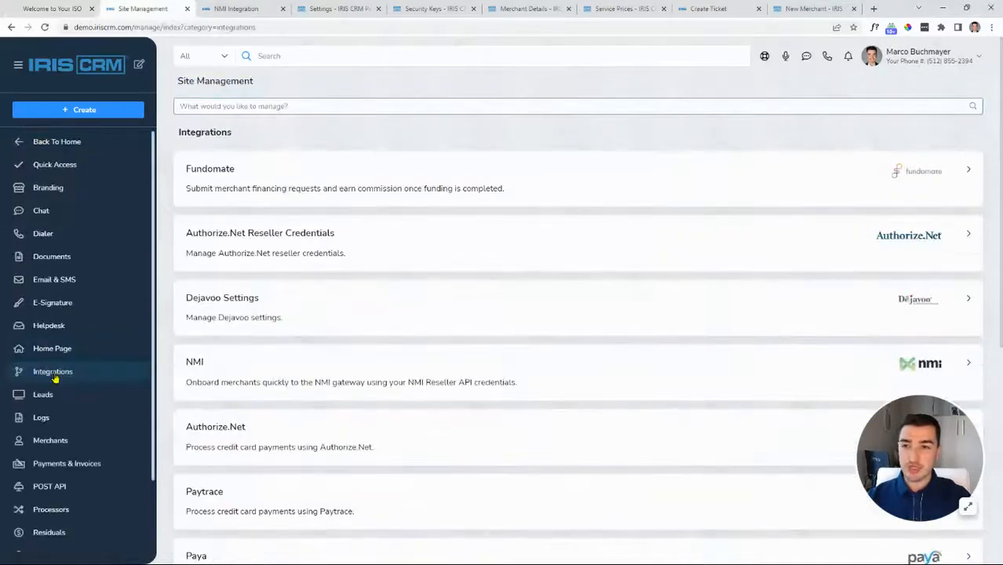
left_click(55, 377)
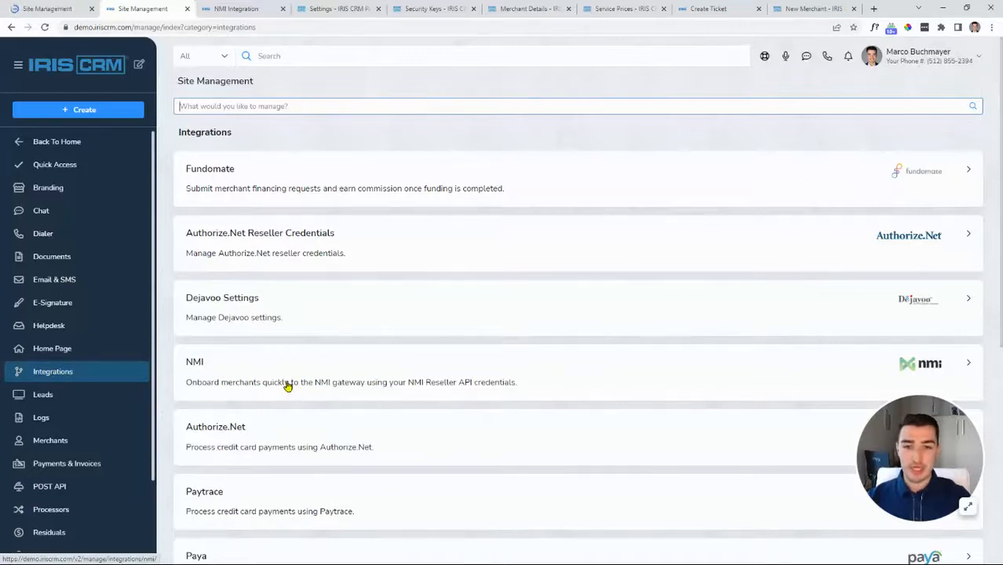
left_click(288, 386)
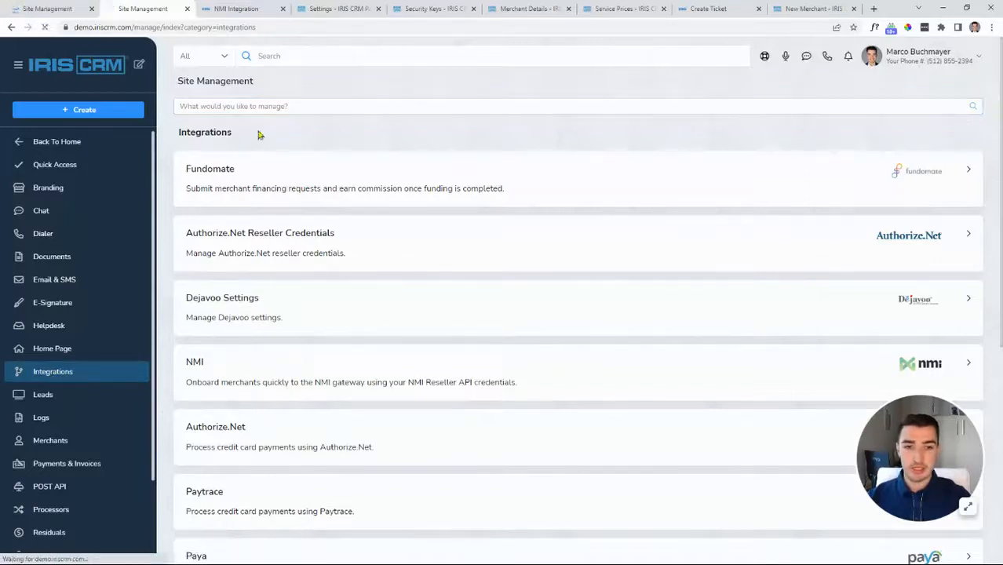
left_click(238, 8)
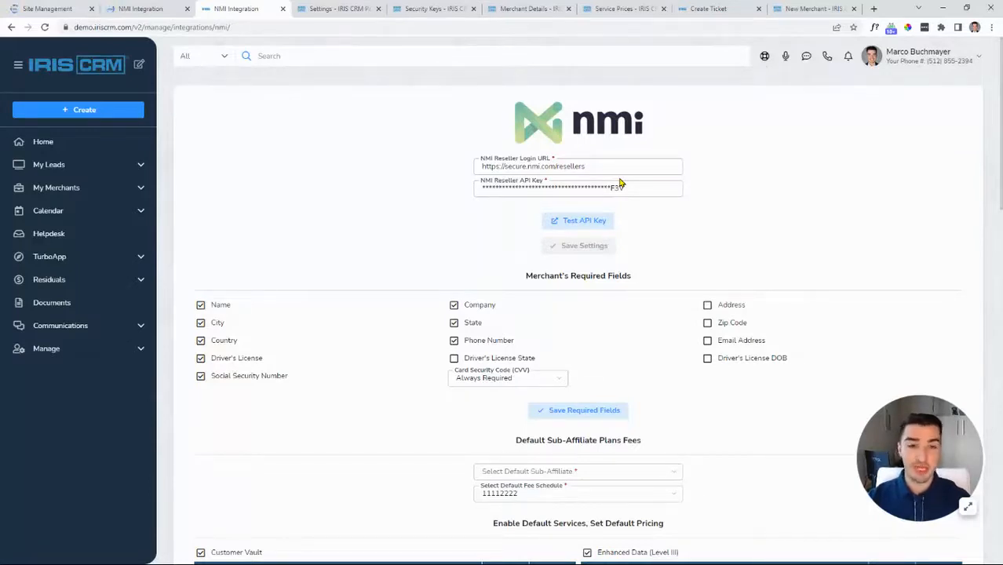
Check the NMI Reseller Login URL in the integration settings.
scroll(683, 279, "down", 2)
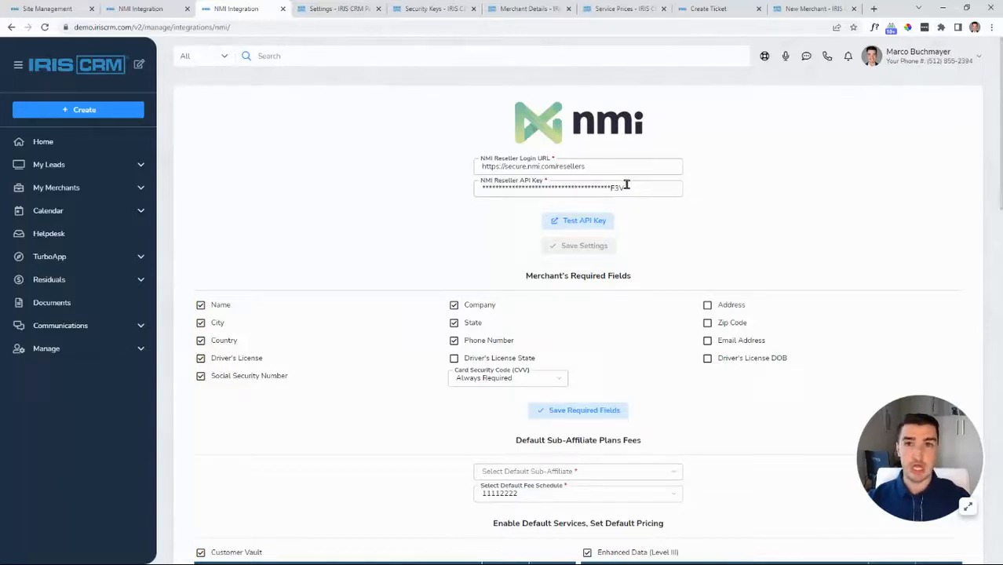
left_click(554, 168)
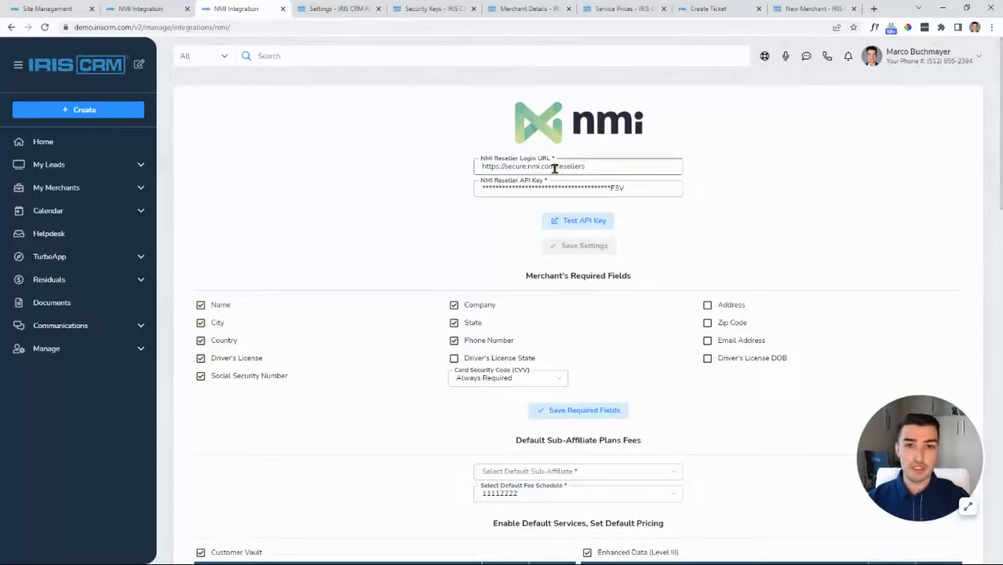
triple_click(542, 167)
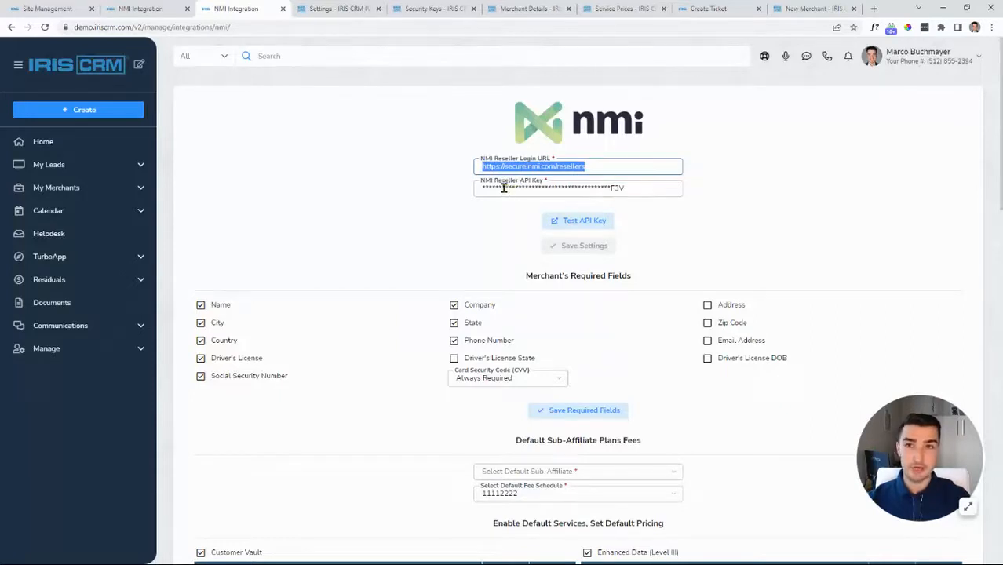
Switch to the NMI partner portal's security keys and examine the new key form for the Merchant Boarding API permission.
left_click(325, 11)
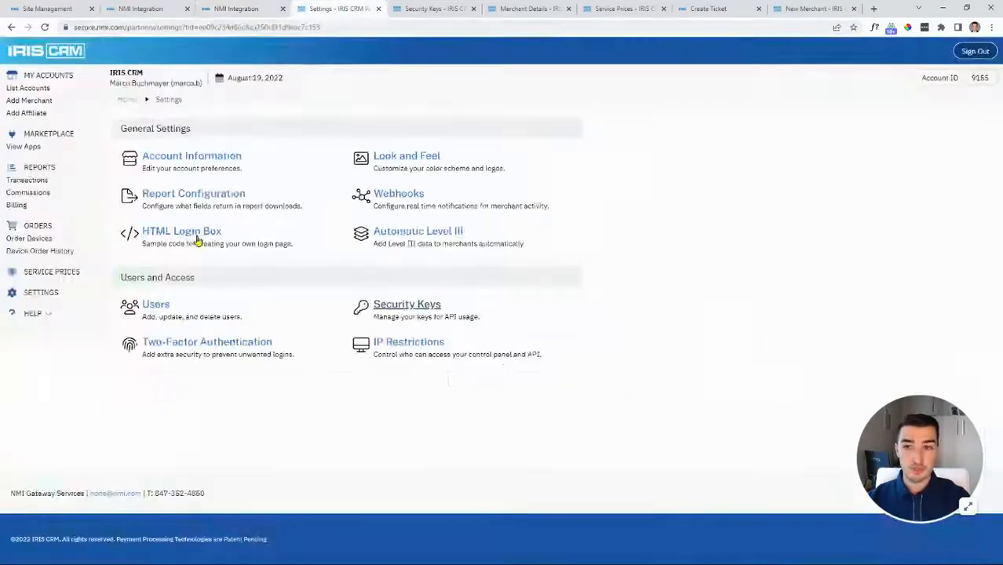
left_click(423, 312)
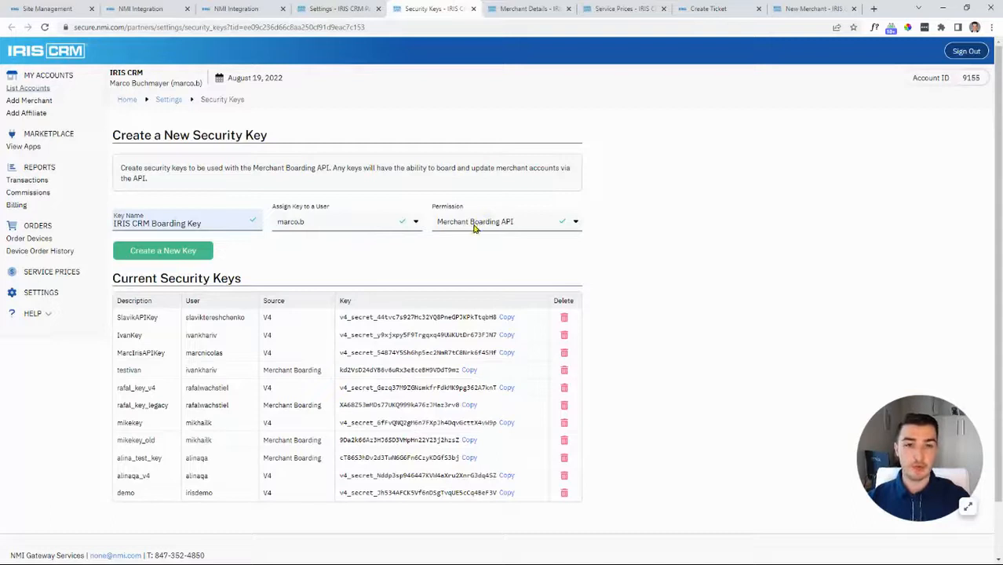
left_click(170, 251)
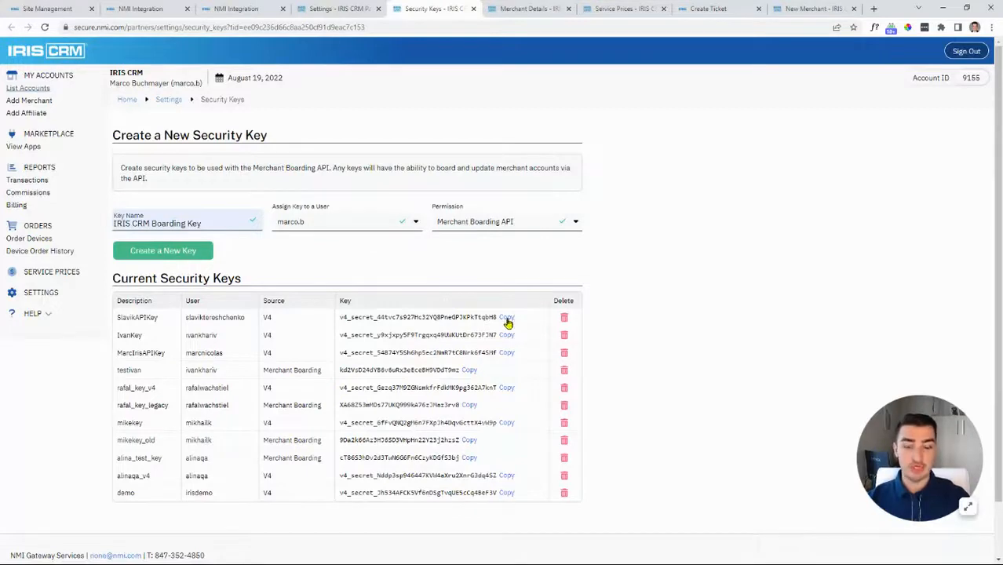
Return to the NMI integration settings in IRIS CRM and check the reseller API key field.
left_click(235, 9)
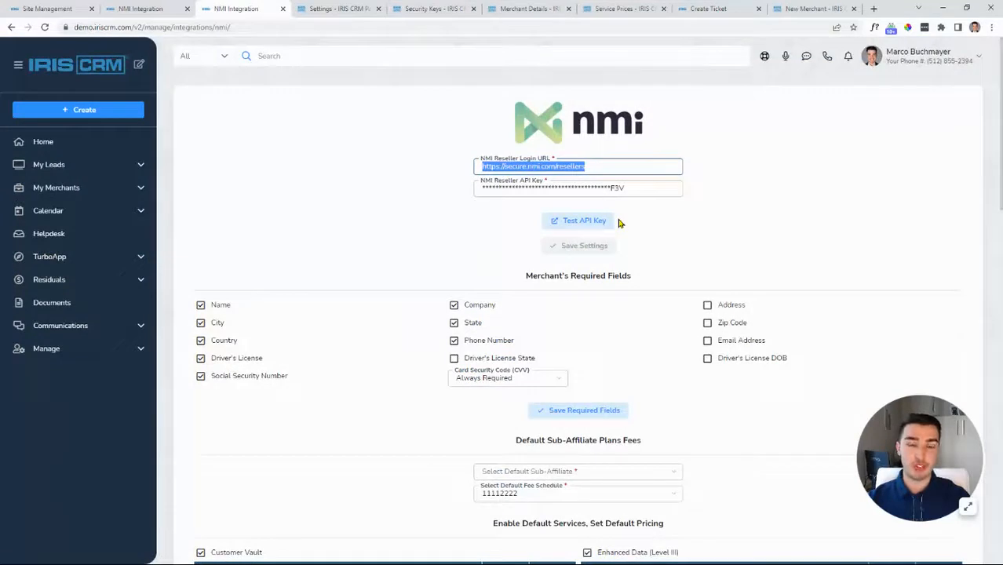
left_click(511, 187)
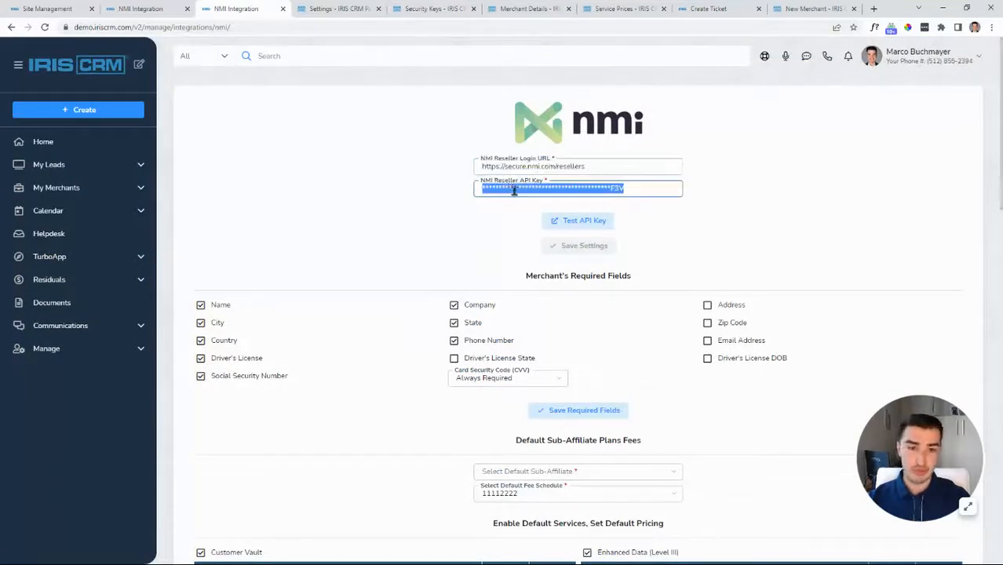
left_click(484, 230)
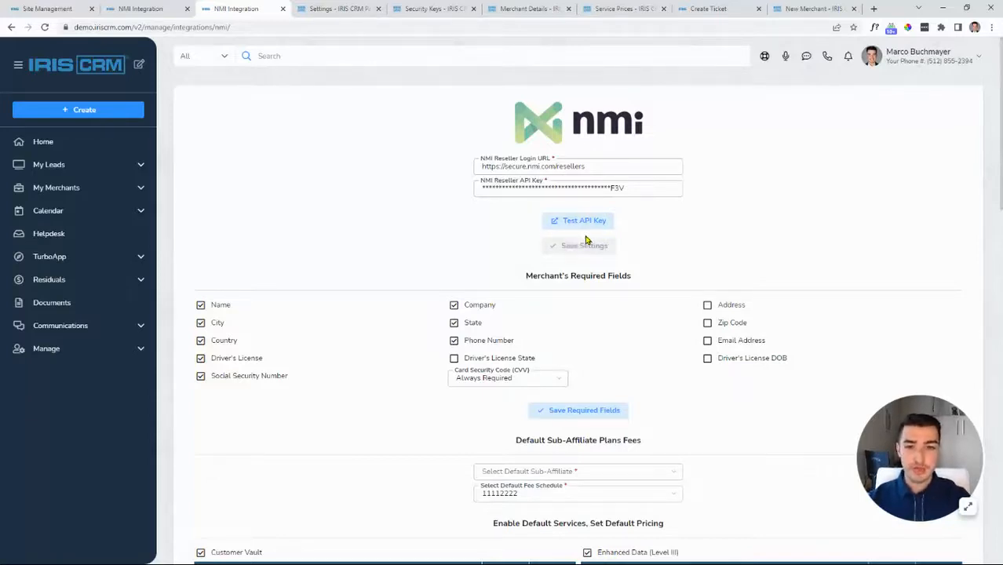
Review the merchant's required fields, default sub-affiliate plan fees and default service pricing in the NMI integration settings.
scroll(622, 265, "down", 1)
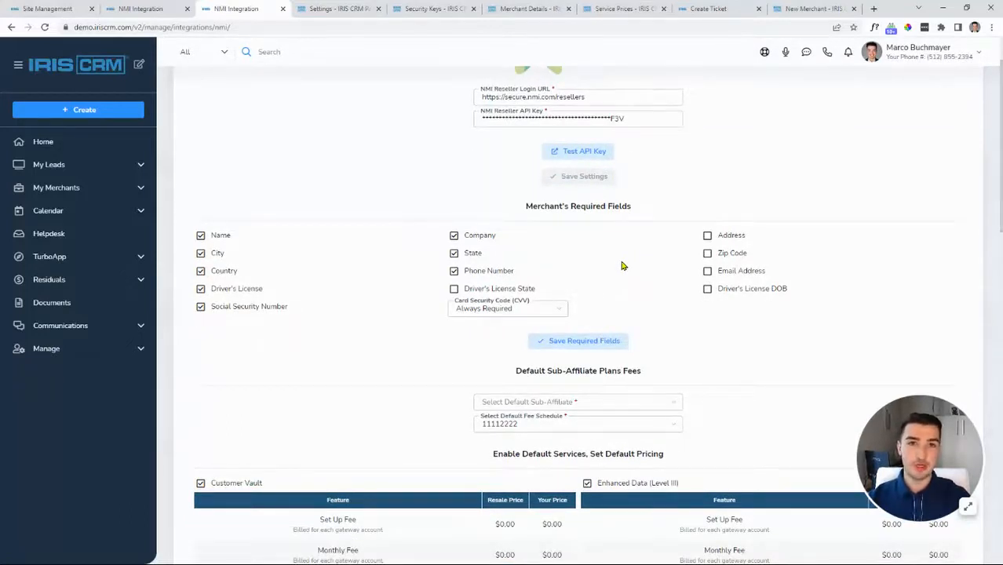
scroll(621, 265, "down", 1)
scroll(622, 265, "down", 1)
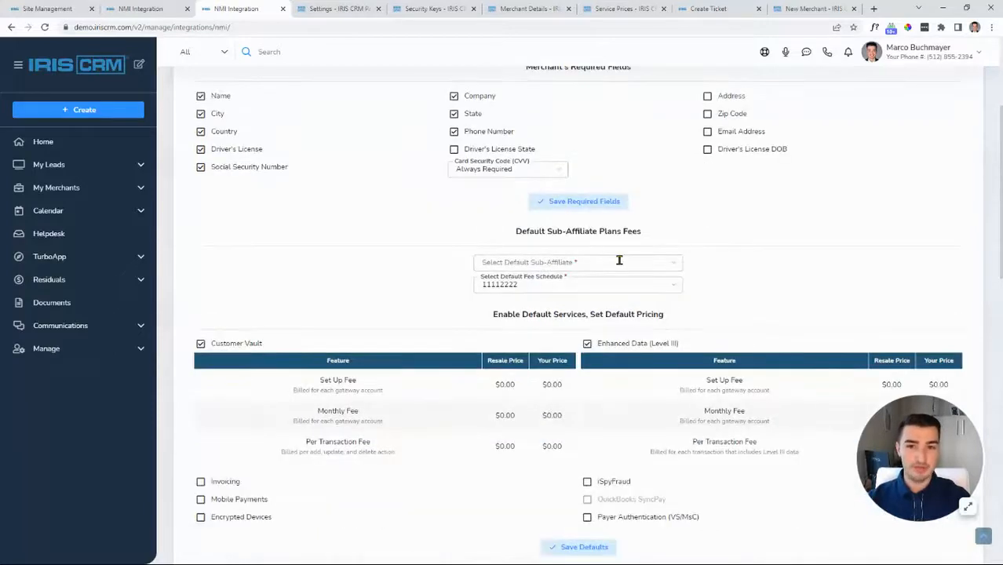
scroll(619, 260, "down", 1)
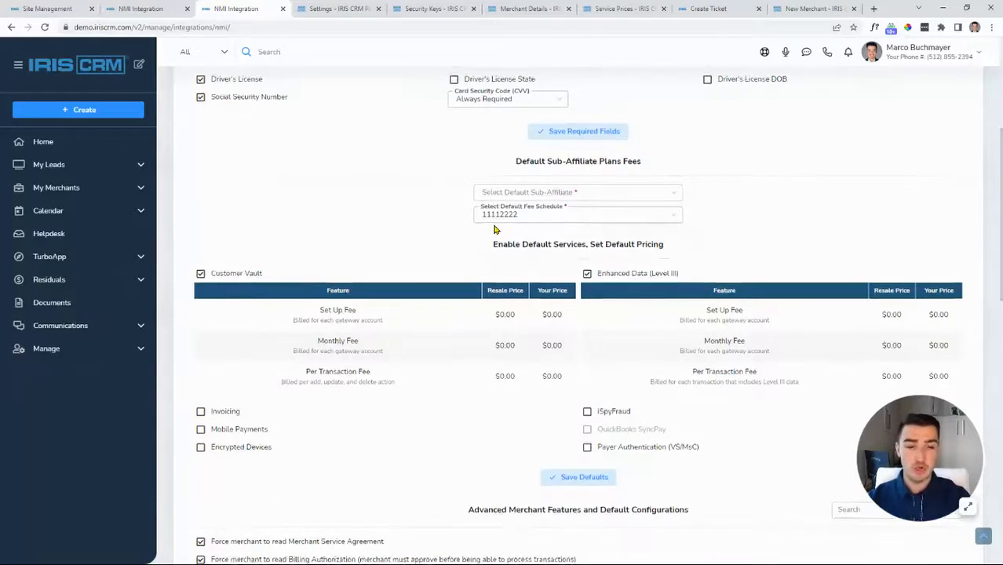
scroll(495, 229, "down", 1)
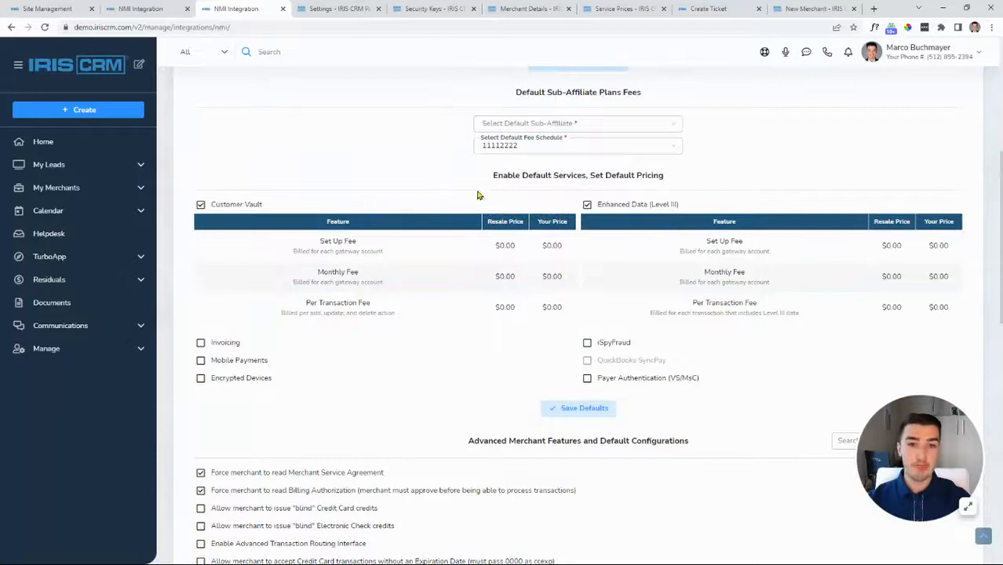
In the NMI portal's merchant details, open the advanced merchant features for editing and review the available options.
left_click(512, 8)
scroll(469, 180, "down", 1)
scroll(486, 212, "down", 2)
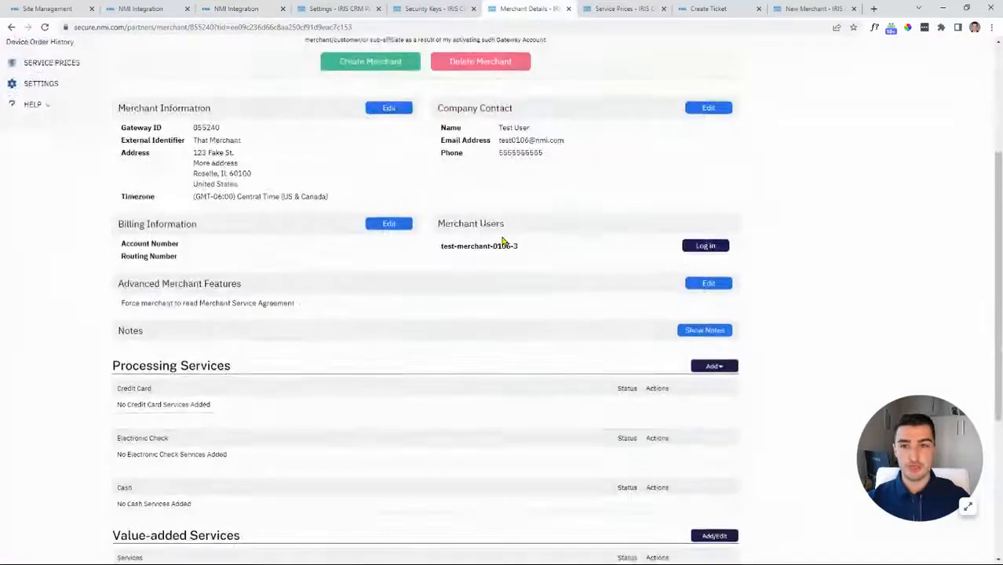
scroll(314, 227, "down", 1)
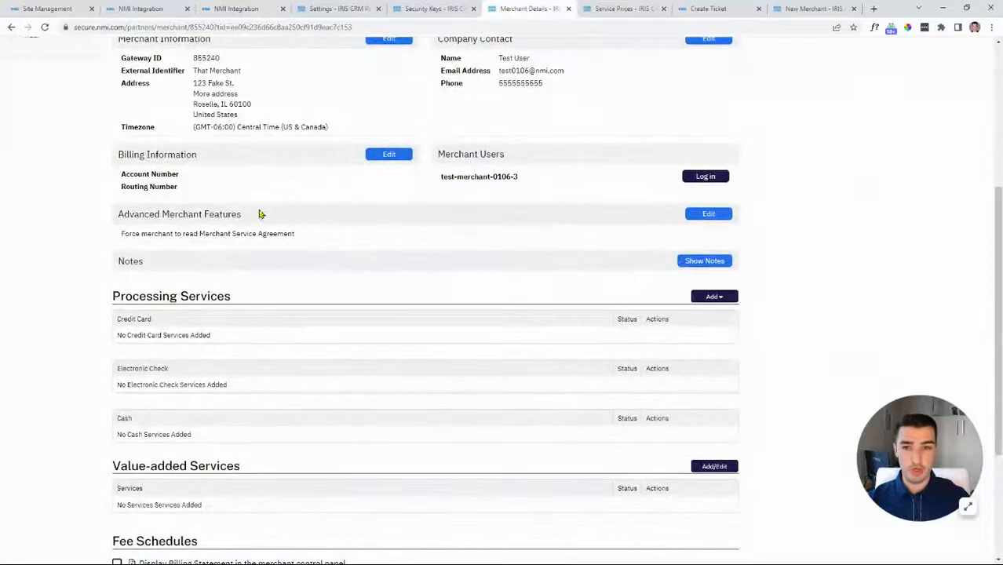
left_click(696, 216)
scroll(368, 235, "down", 1)
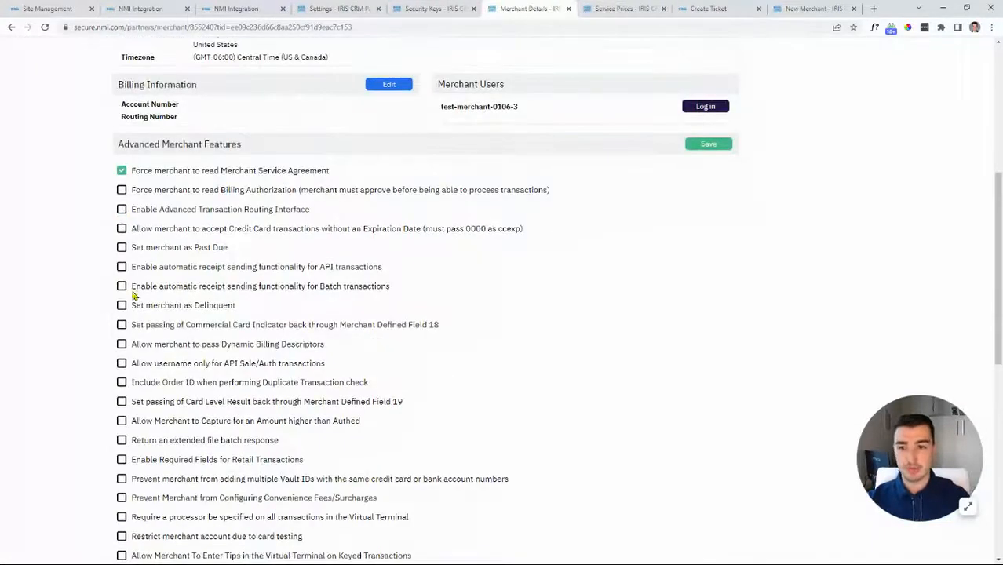
scroll(134, 294, "down", 2)
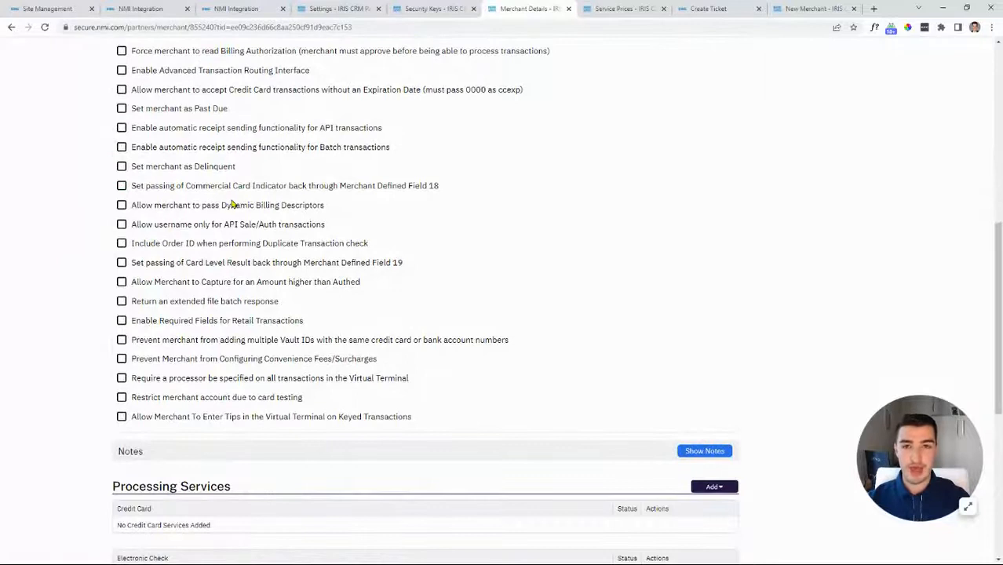
scroll(227, 198, "up", 1)
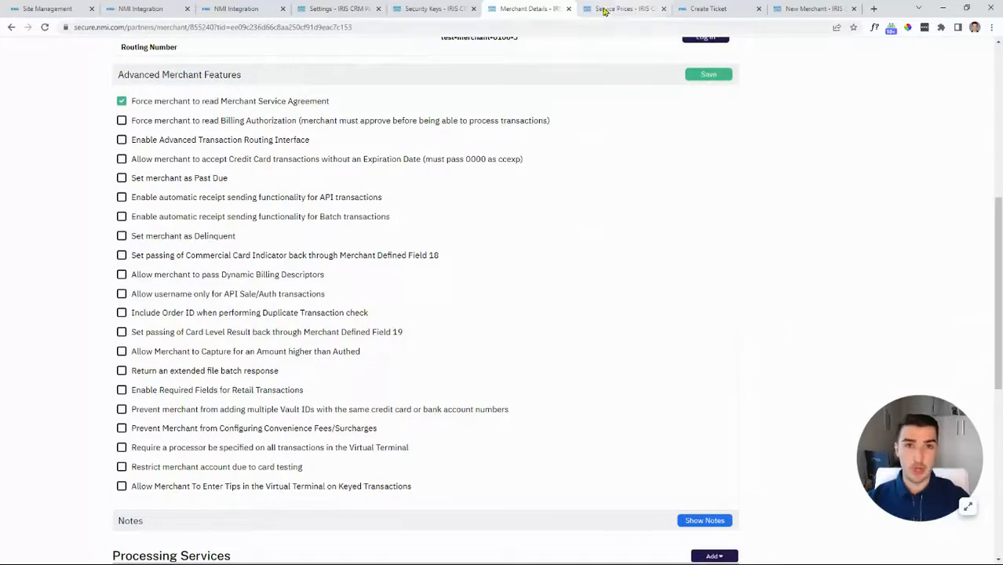
Review the advanced merchant features and processor-specific default configurations in the IRIS CRM NMI integration settings.
left_click(228, 9)
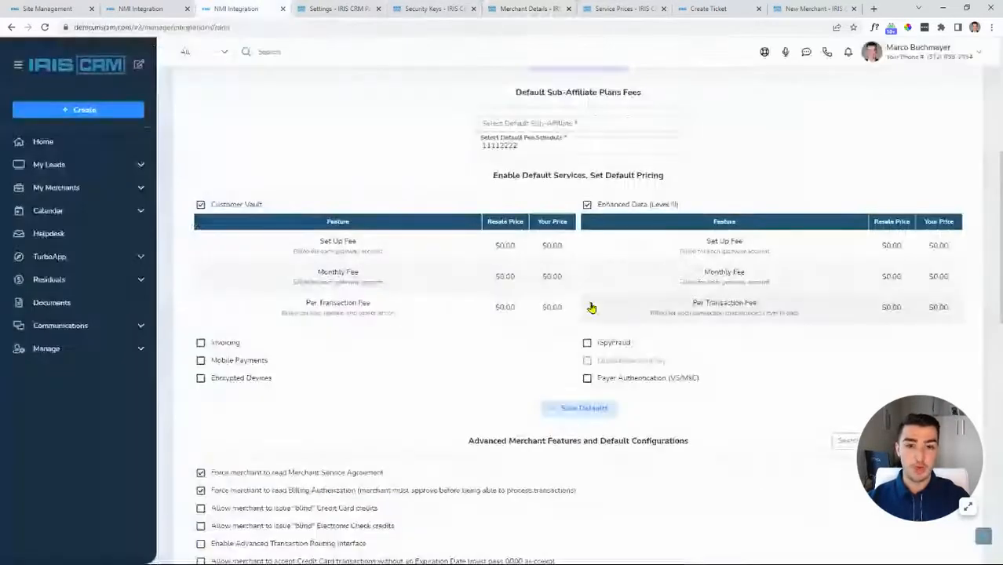
scroll(592, 307, "down", 6)
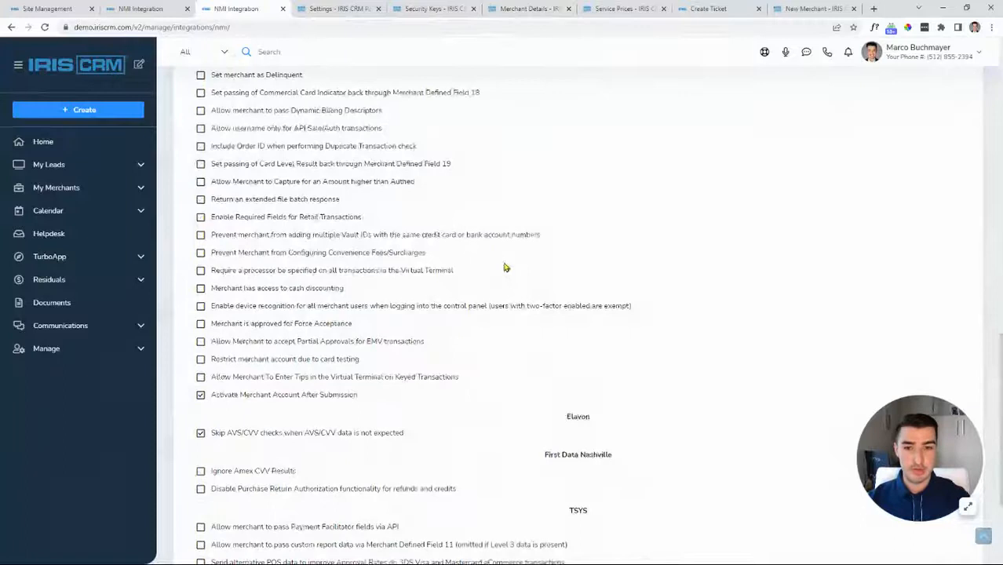
scroll(597, 259, "up", 8)
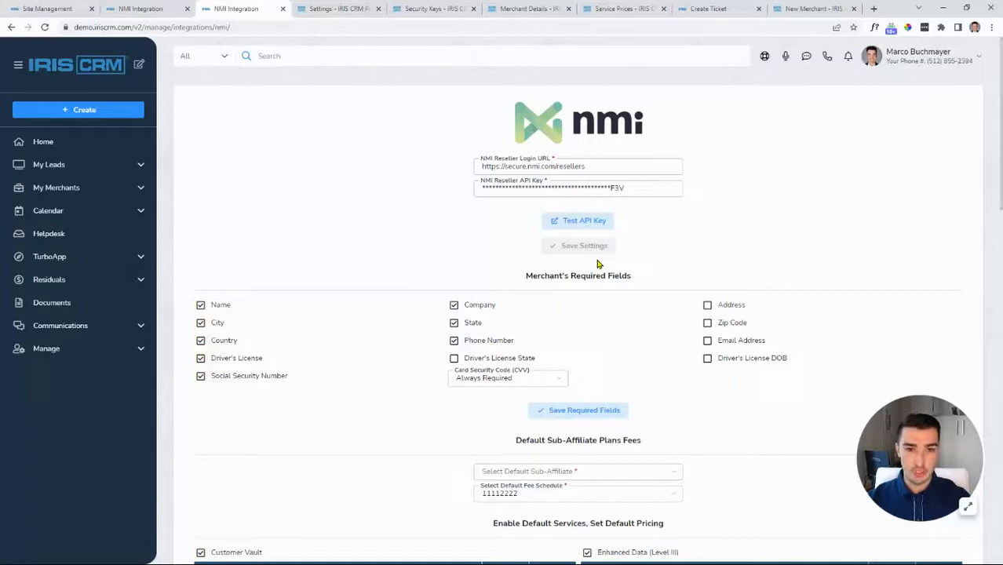
Switch to the helpdesk NMI Boarding ticket for MERCHANT DEMO.
left_click(519, 9)
left_click(624, 9)
left_click(695, 8)
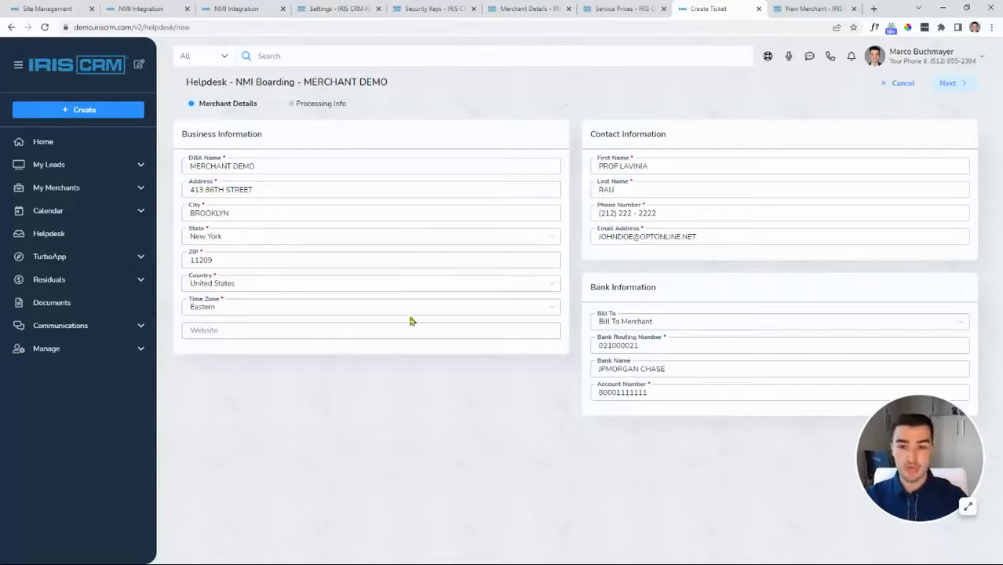
In the NMI portal's new merchant form, enter "Merch" as the company name.
left_click(808, 9)
left_click(179, 168)
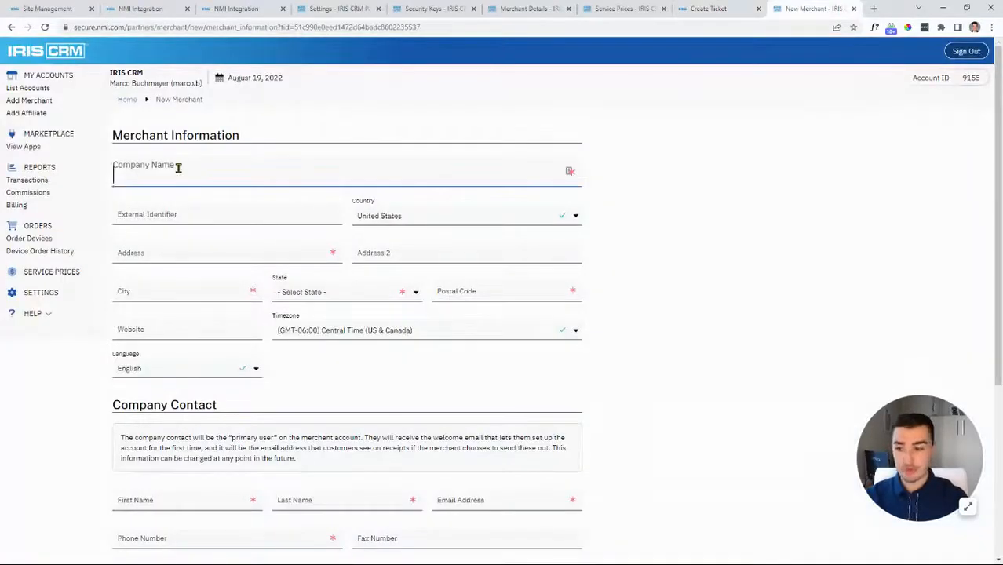
type("Mercan")
key("BackSpace")
key("BackSpace")
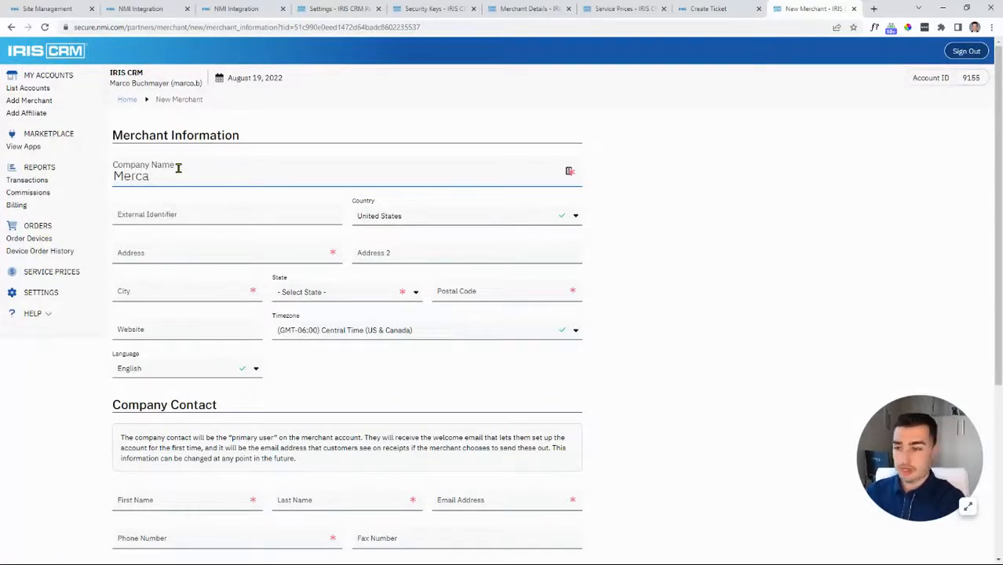
type("h")
key("Tab")
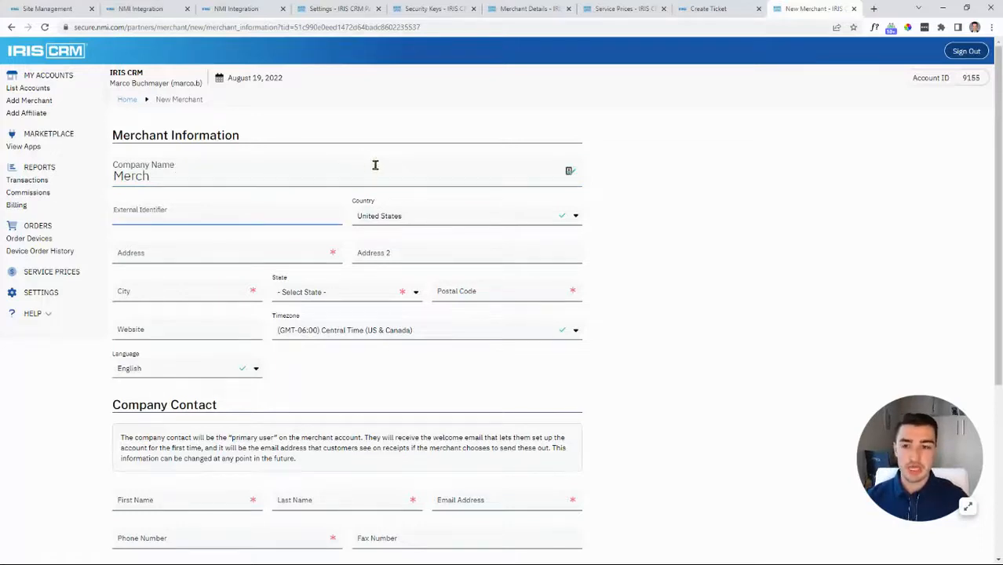
Return to the NMI Boarding ticket and review its processing info, including transaction settings, AVS/CVV pre-check method, fees and services.
left_click(702, 9)
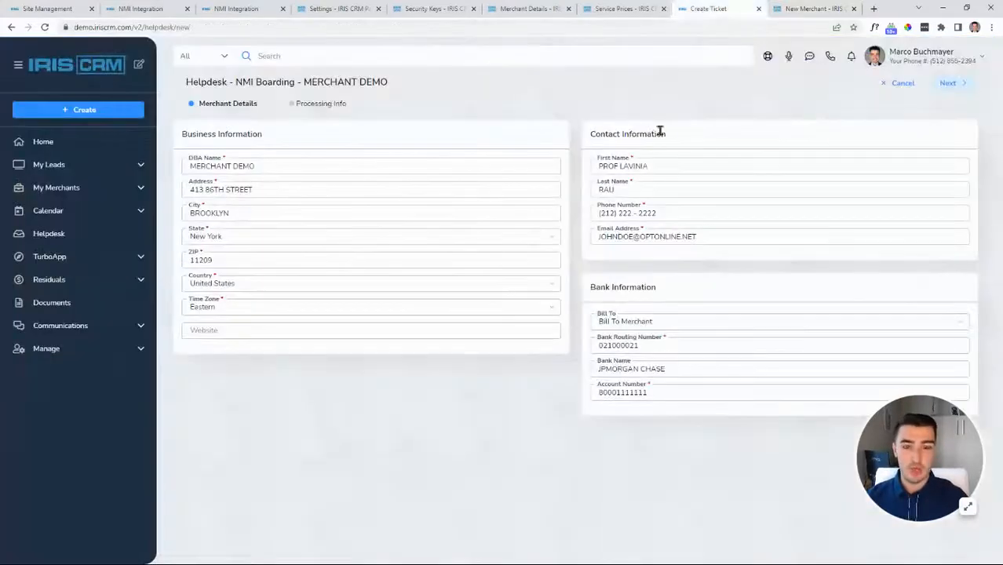
left_click(401, 333)
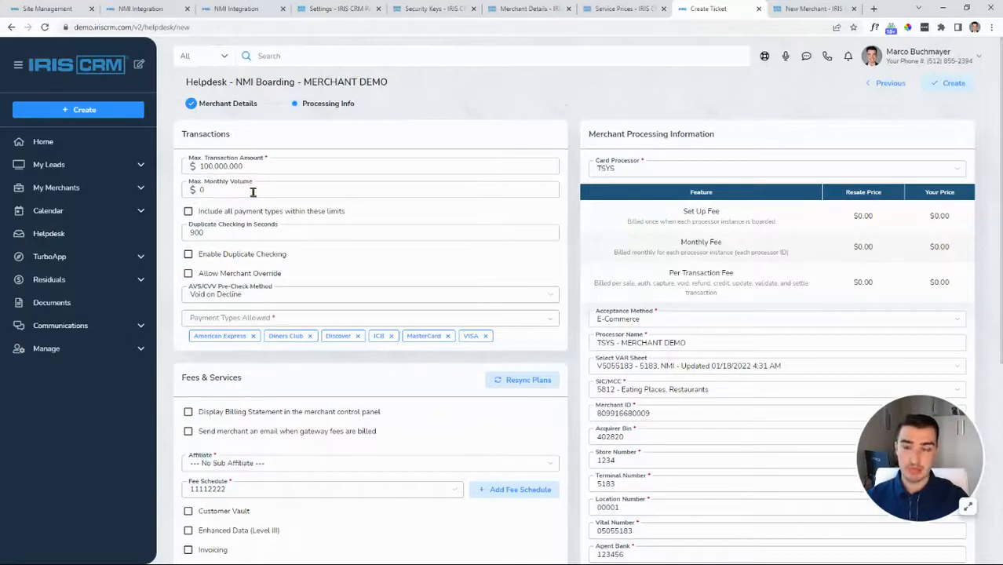
scroll(208, 192, "down", 1)
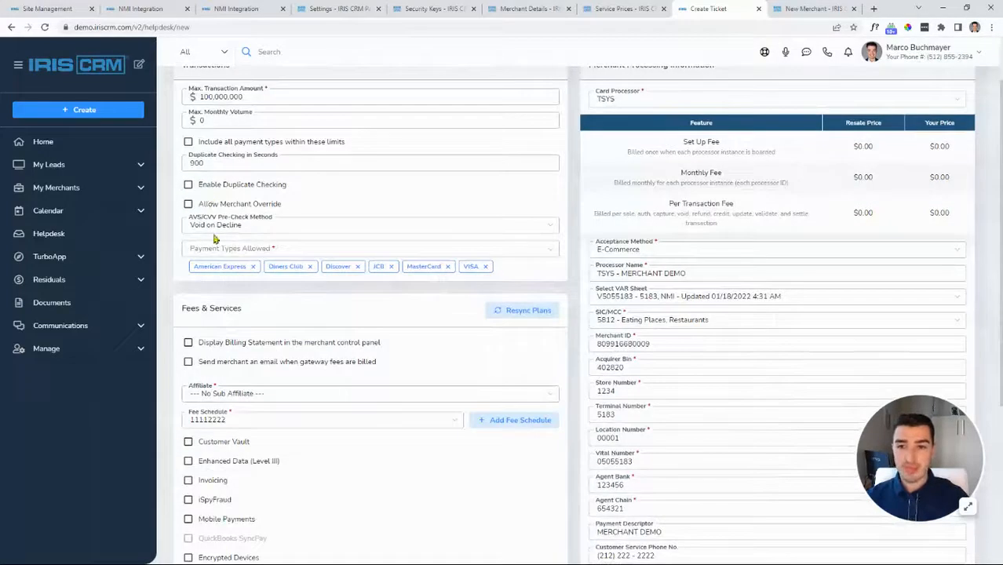
left_click(289, 229)
left_click(292, 228)
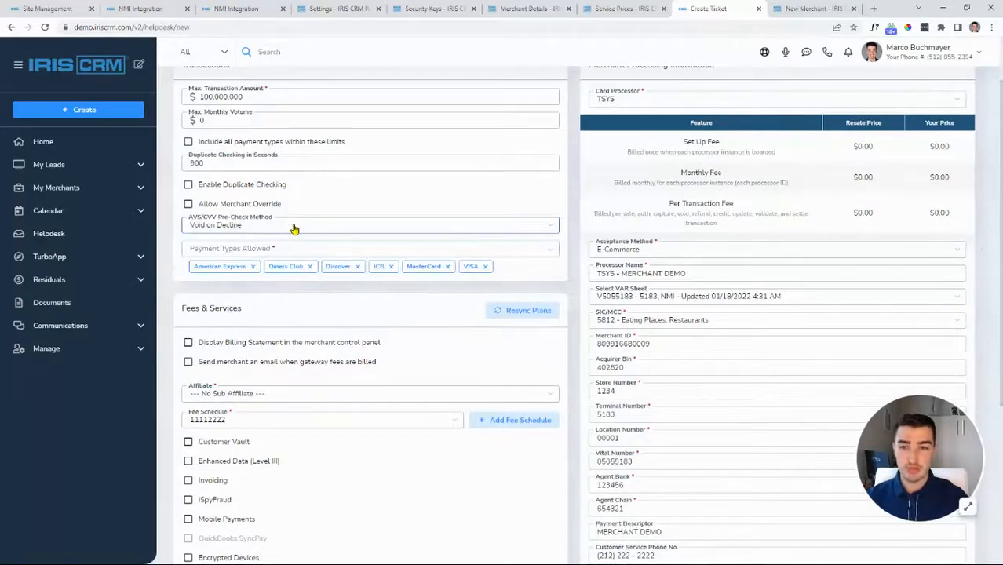
scroll(294, 227, "down", 2)
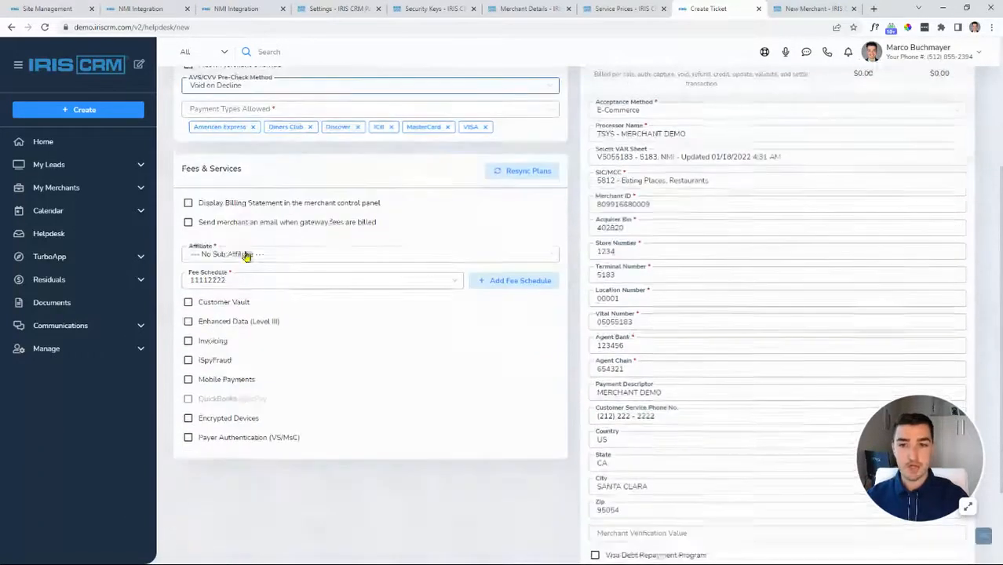
Enable the billing statement display and gateway fee billing emails for the merchant, with the affiliate set to No Sub Affiliate.
left_click(189, 203)
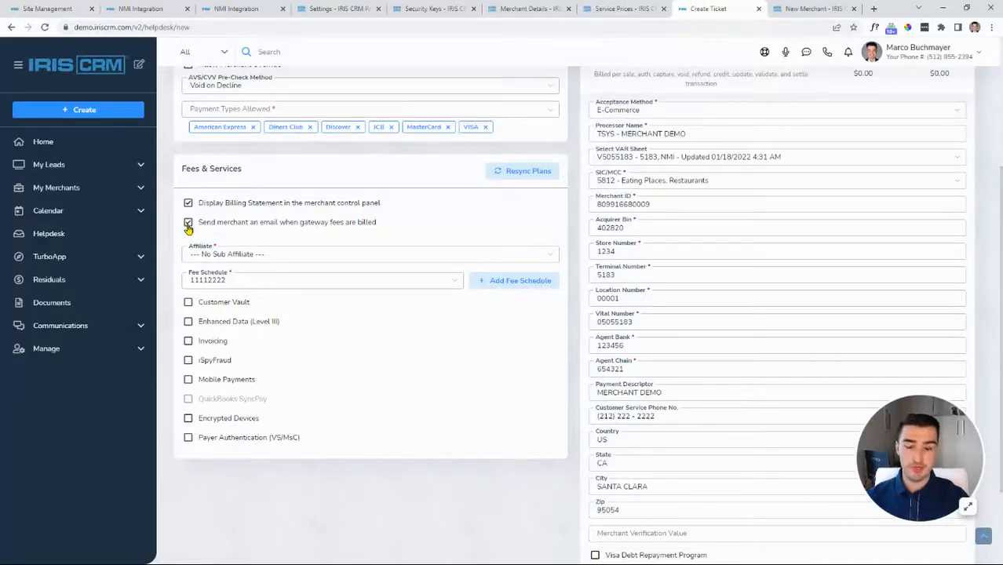
left_click(222, 254)
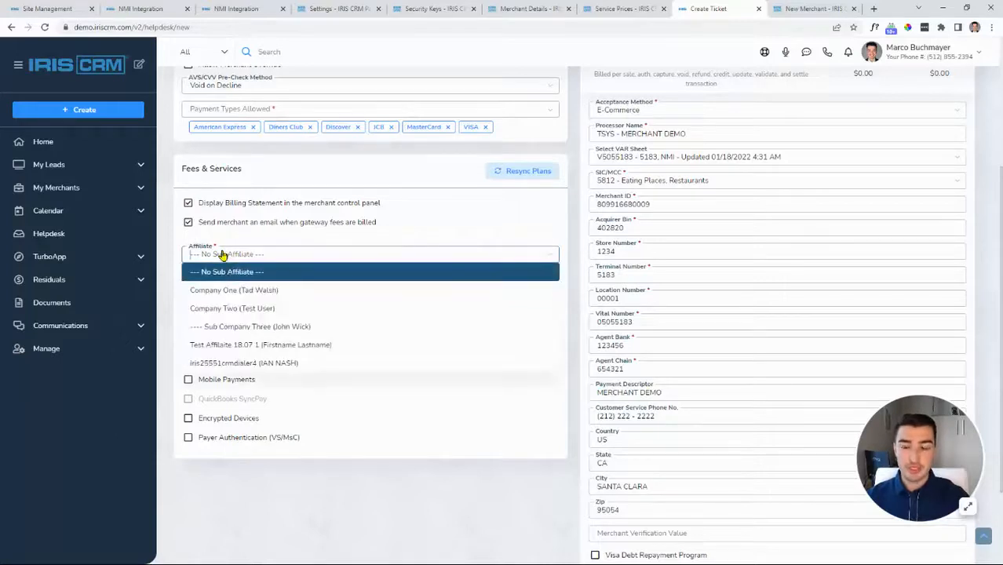
left_click(240, 271)
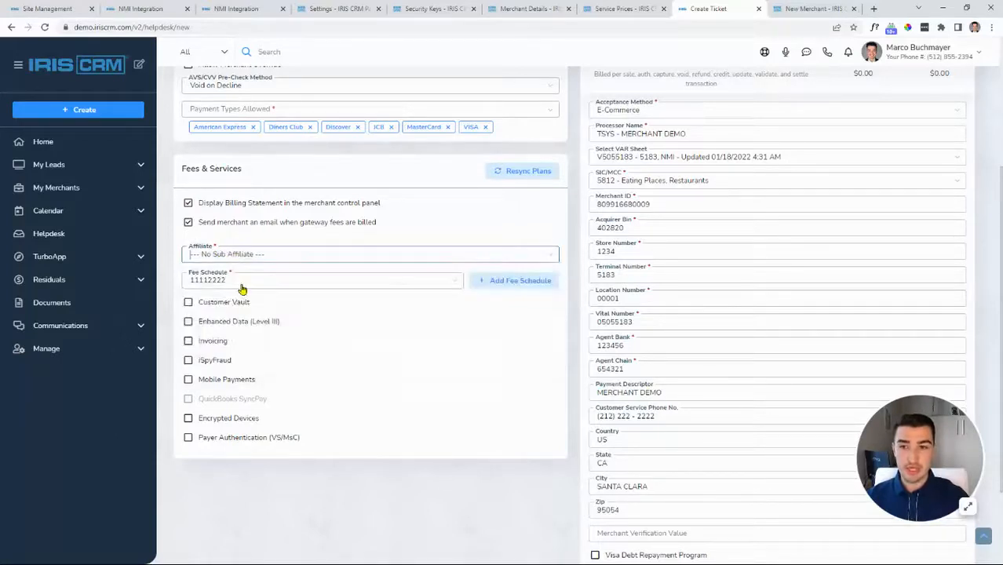
Examine the fee schedule choices and the form for creating a new NMI fee schedule, then close it without creating one.
left_click(241, 287)
left_click(240, 287)
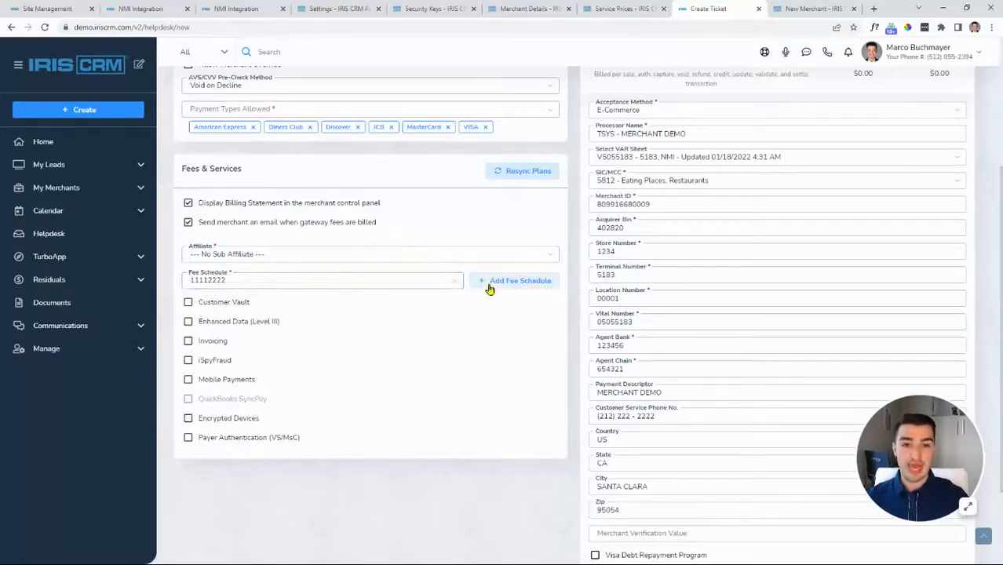
left_click(454, 282)
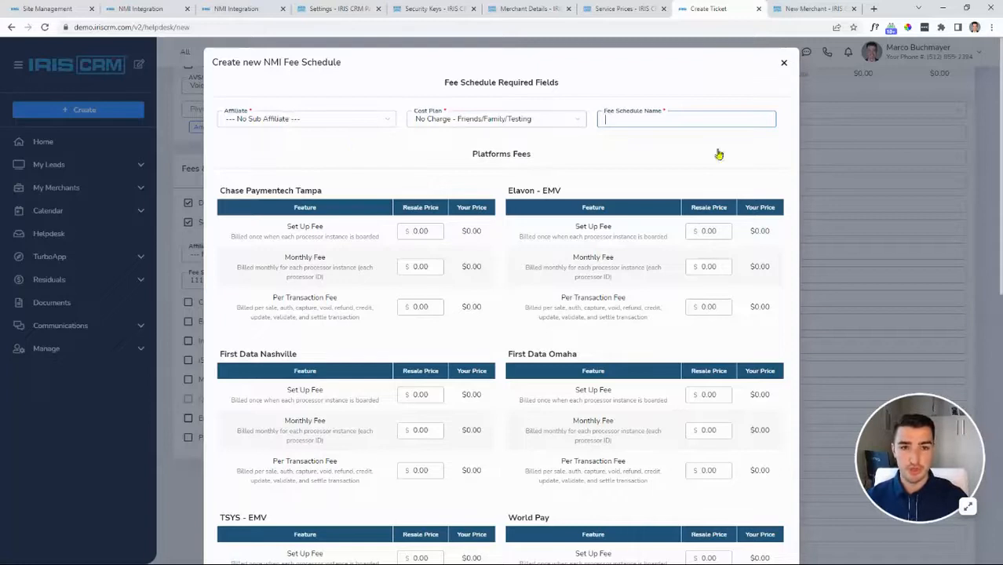
key("Escape")
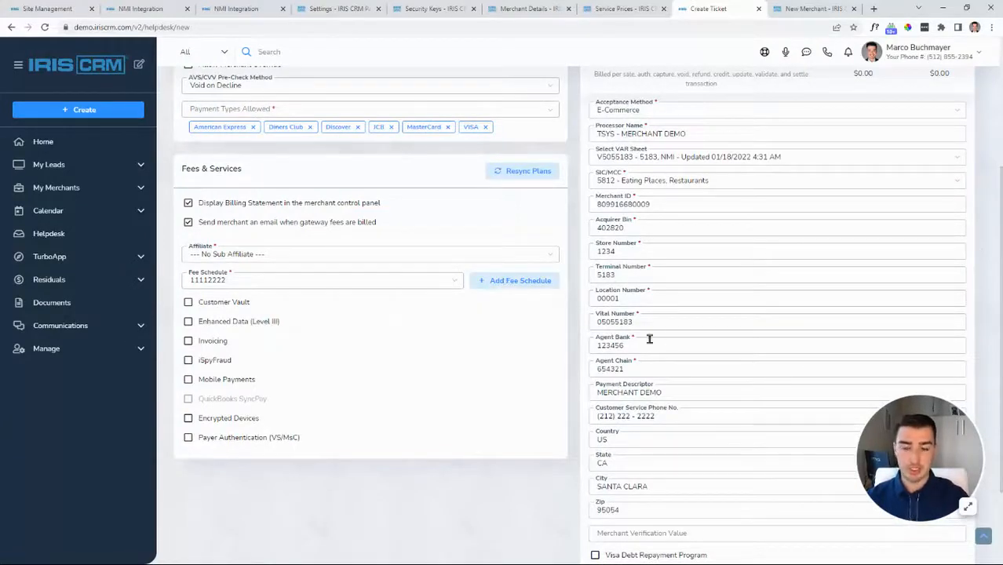
Review the available card processors and the merchant processing information for TSYS, down to the username field.
scroll(483, 332, "up", 5)
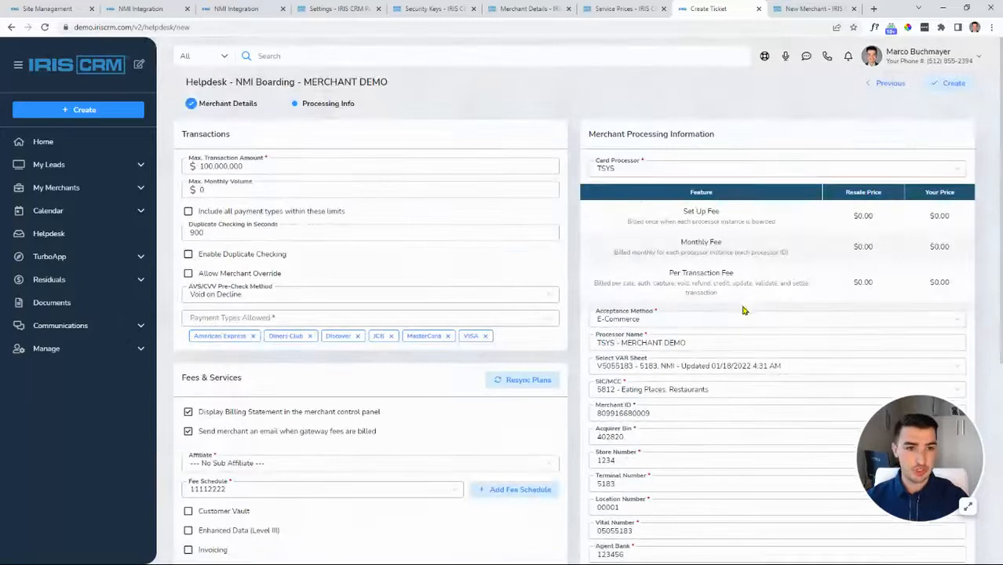
left_click(651, 173)
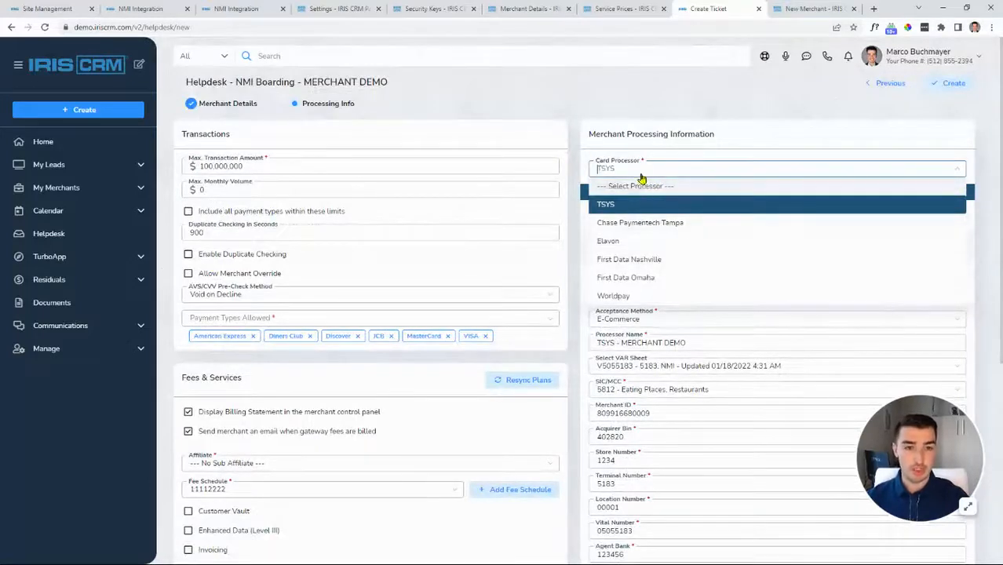
left_click(640, 178)
scroll(711, 358, "down", 2)
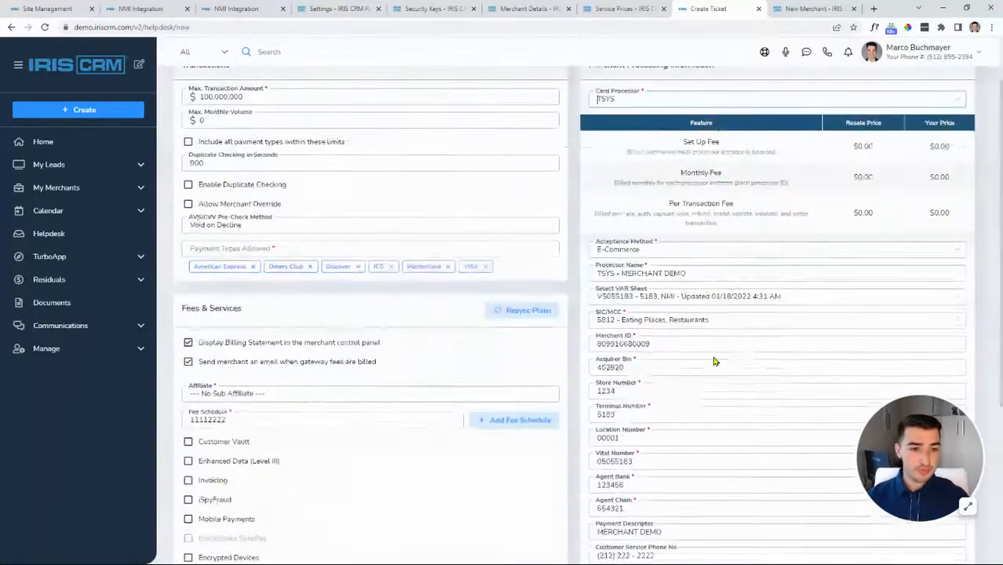
scroll(690, 360, "down", 1)
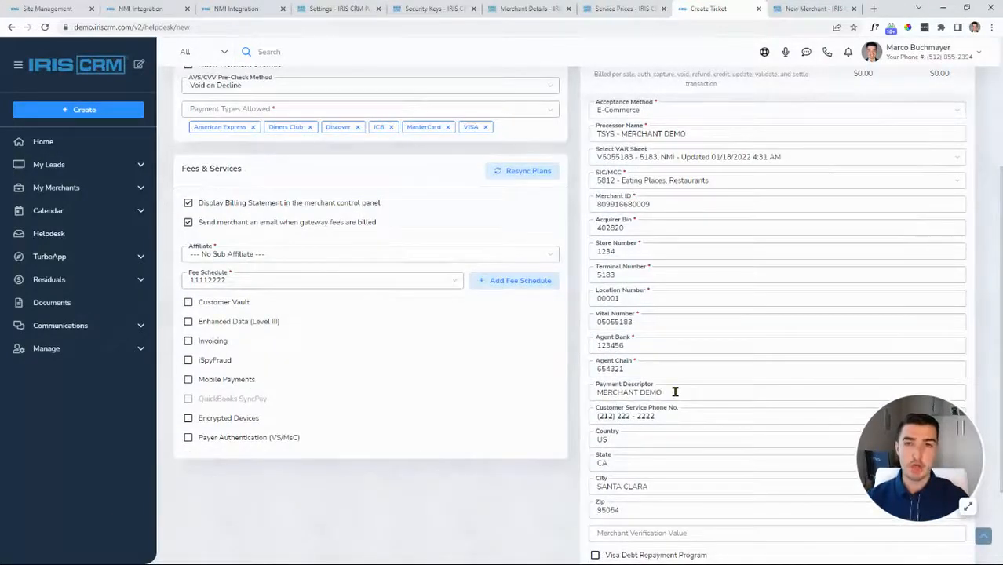
scroll(675, 393, "down", 2)
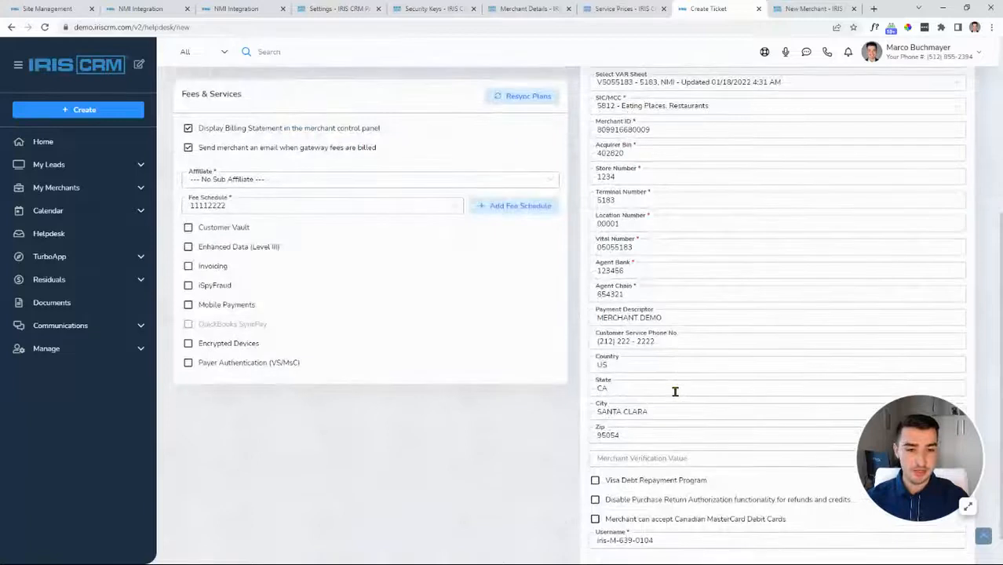
In the merchant's gateway settings, turn off the feature that forces the merchant to read the Billing Authorization.
left_click(647, 538)
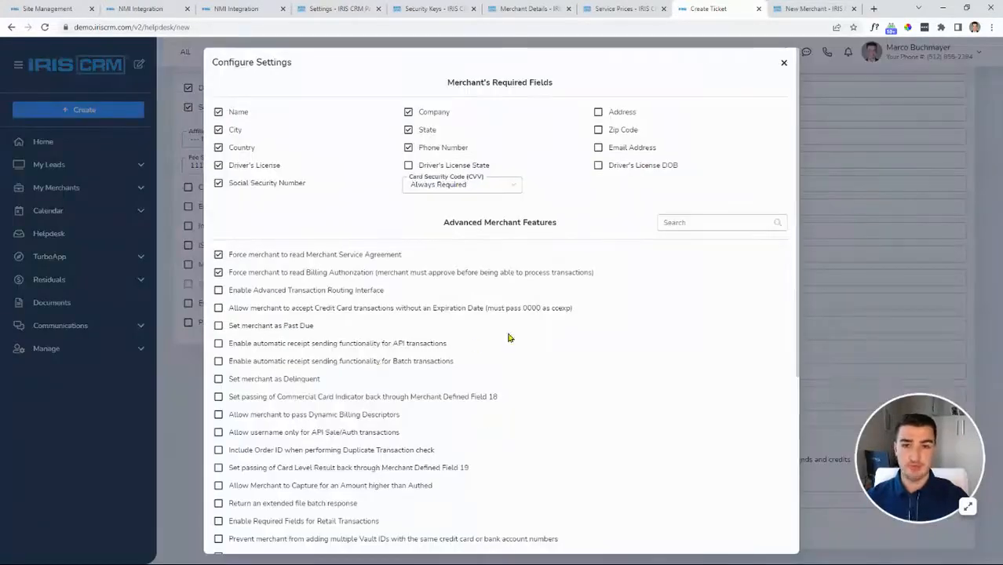
scroll(511, 335, "down", 1)
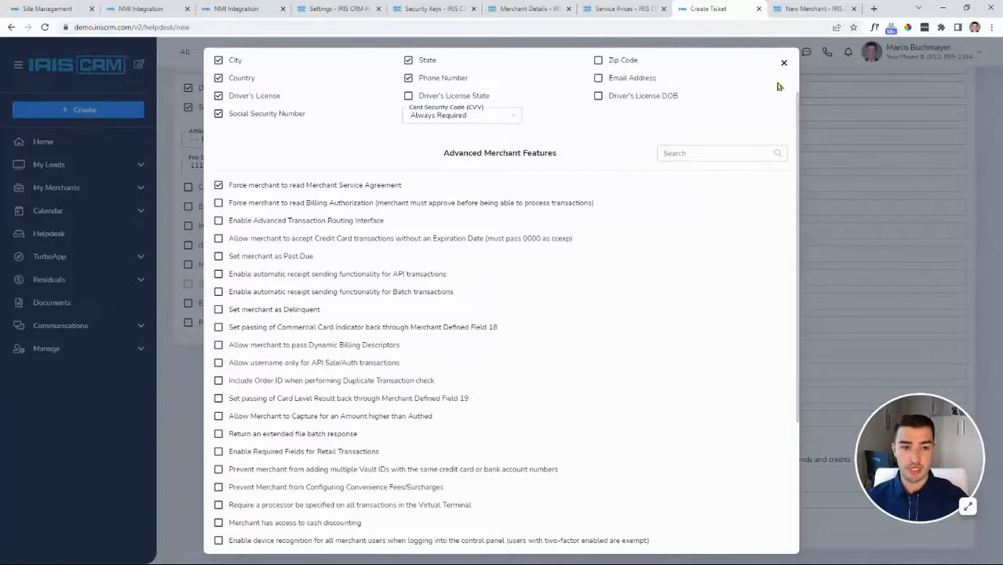
scroll(743, 282, "down", 3)
left_click(769, 538)
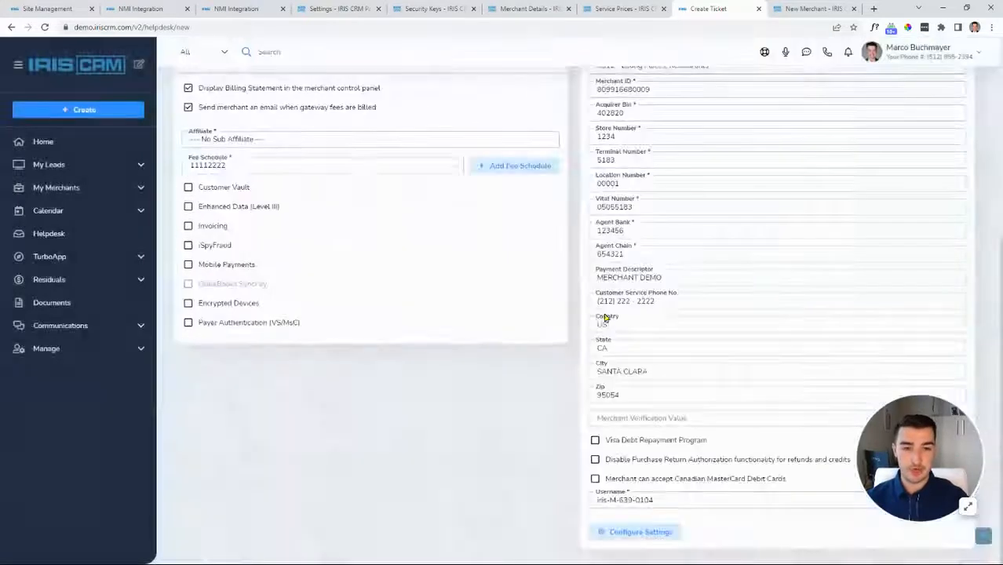
Check the completed processing info and create the NMI Boarding ticket for MERCHANT DEMO.
scroll(710, 292, "up", 4)
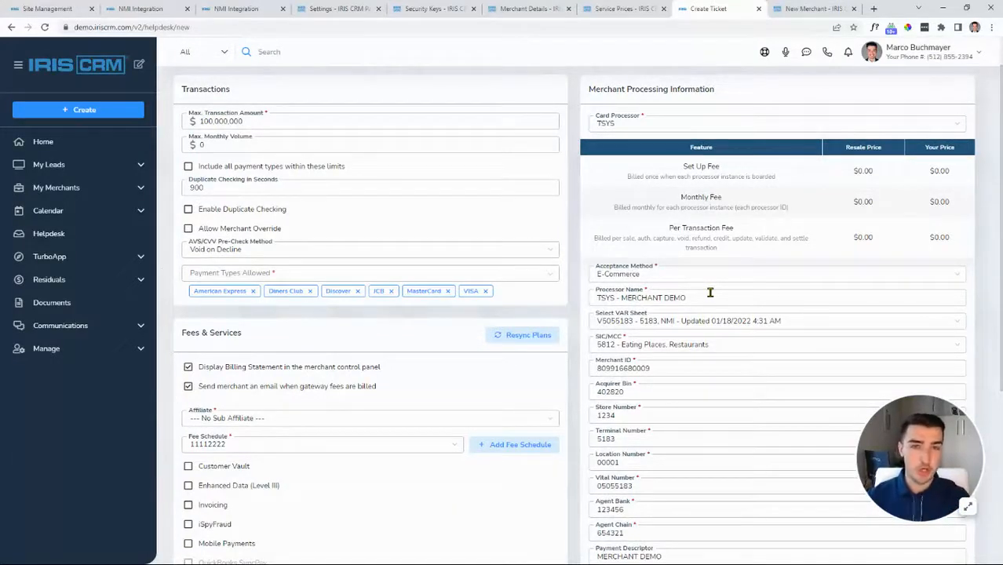
scroll(732, 282, "up", 1)
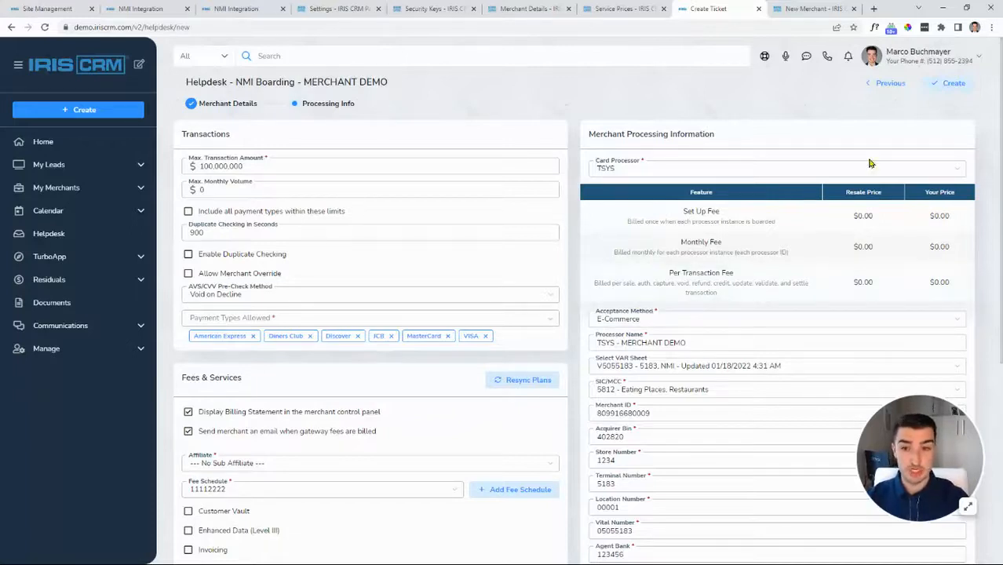
left_click(948, 84)
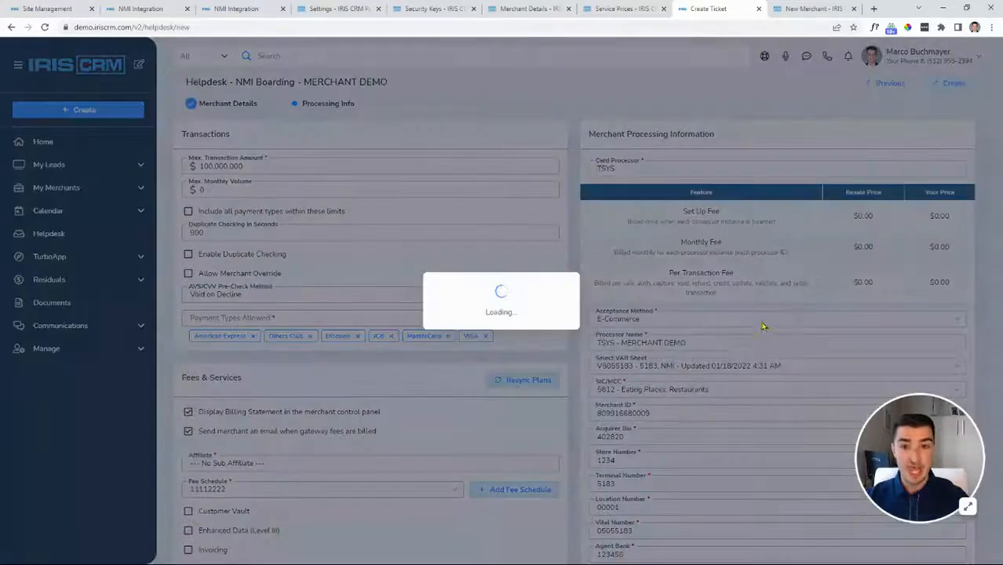